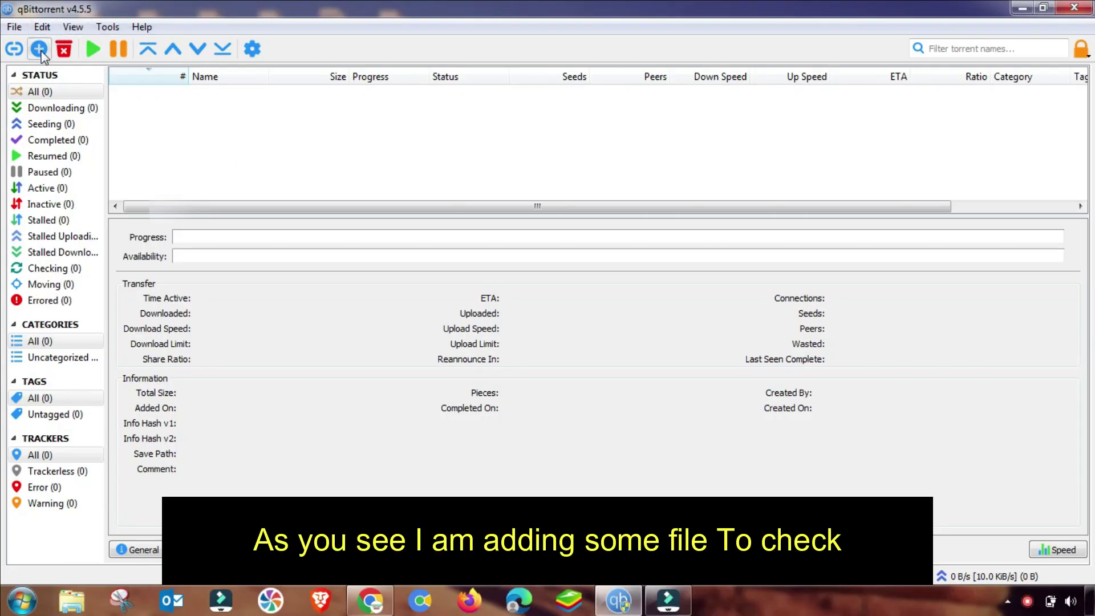
- Add the course .torrent file to the qBittorrent transfer list
left_click(40, 52)
left_click(239, 212)
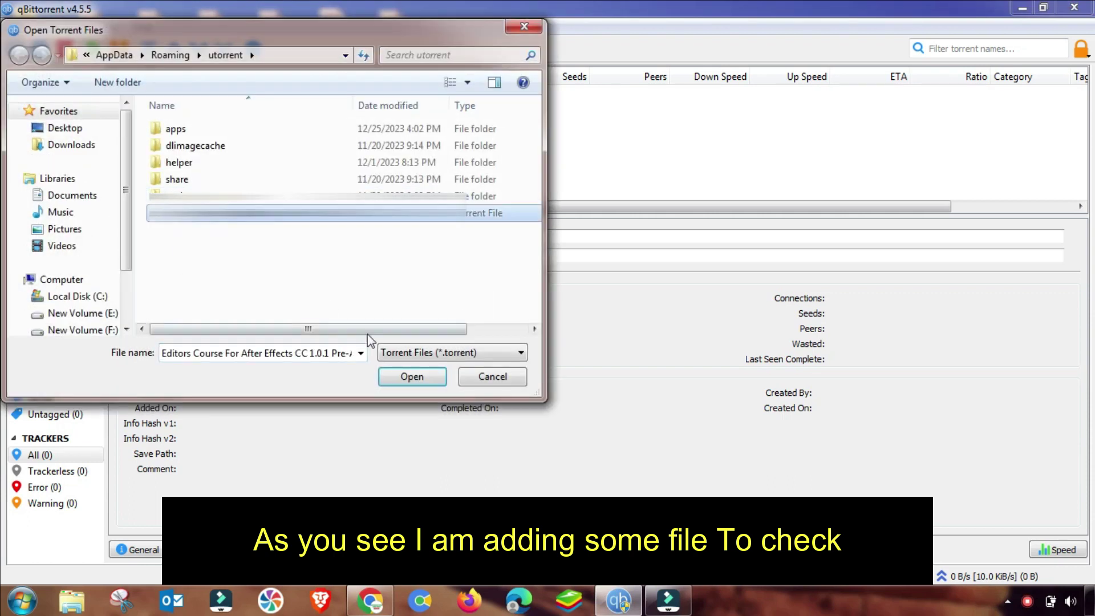
left_click(406, 377)
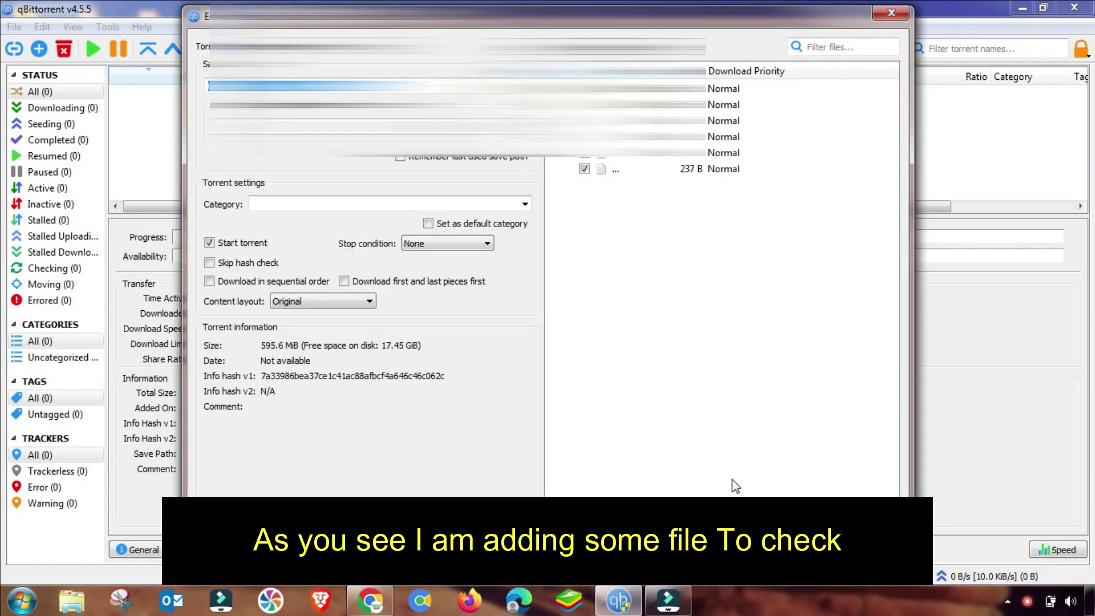
left_click(821, 562)
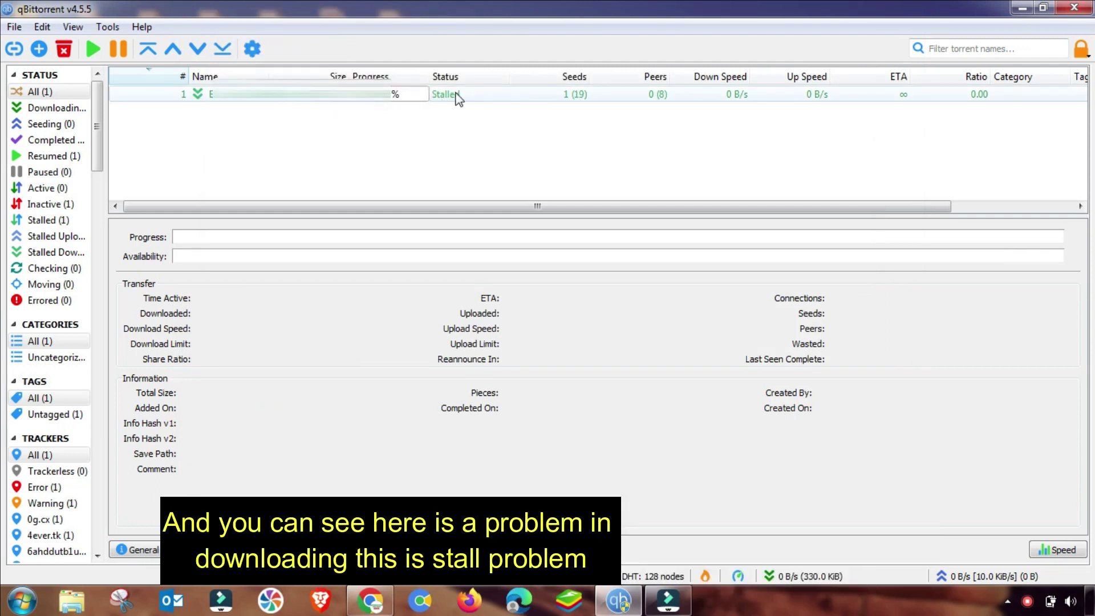
- Pause the stalled course torrent
right_click(443, 95)
mouse_move(500, 243)
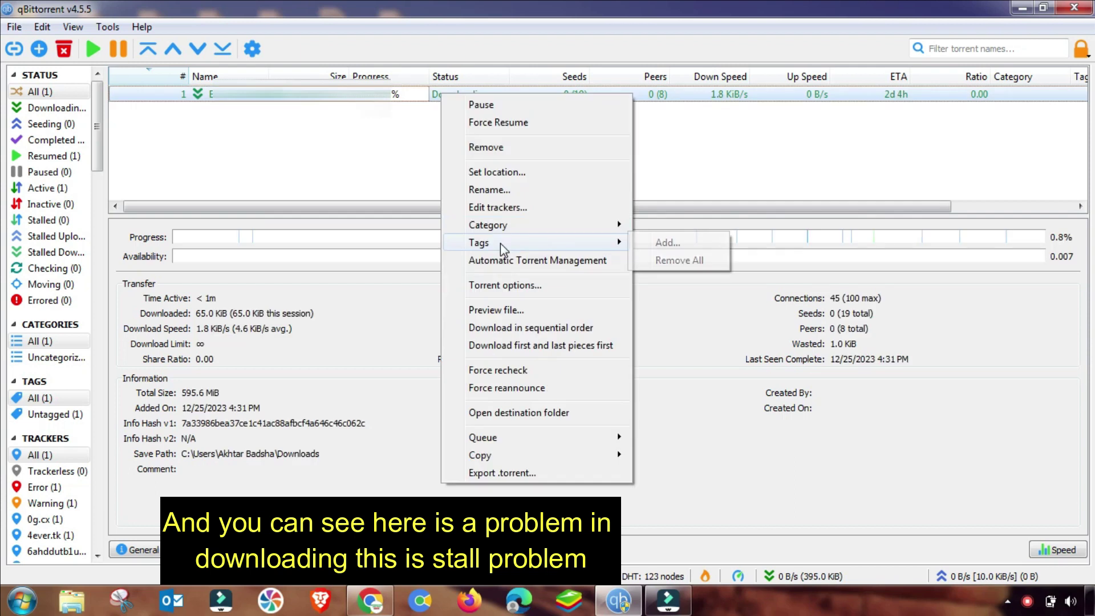
left_click(481, 105)
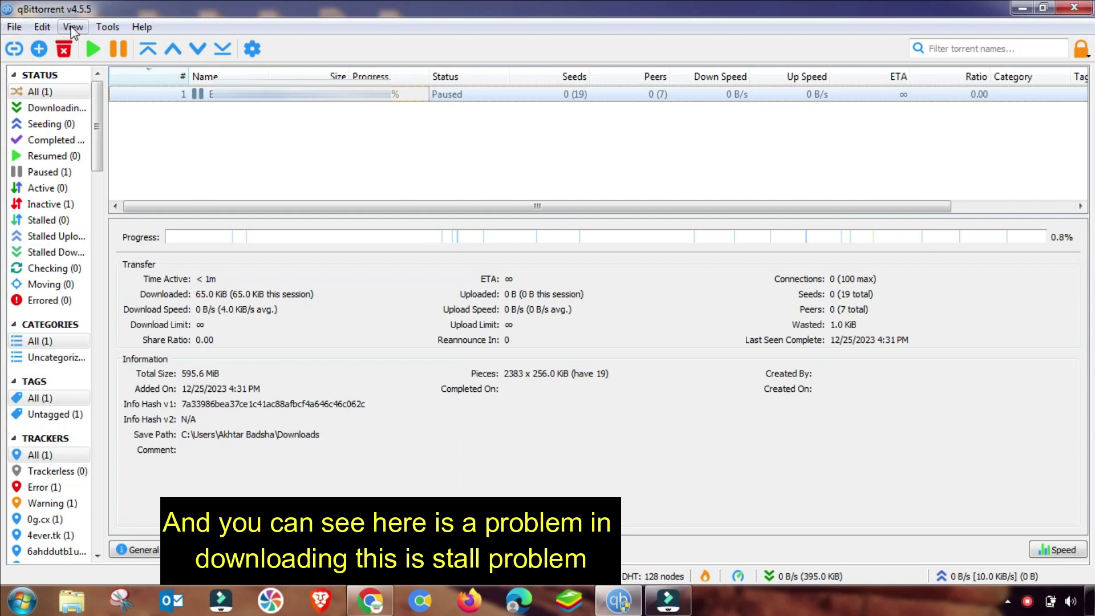
- In Options, move through Downloads, Connection, Speed and BitTorrent to RSS, then enable feed fetching and auto-downloading
left_click(104, 28)
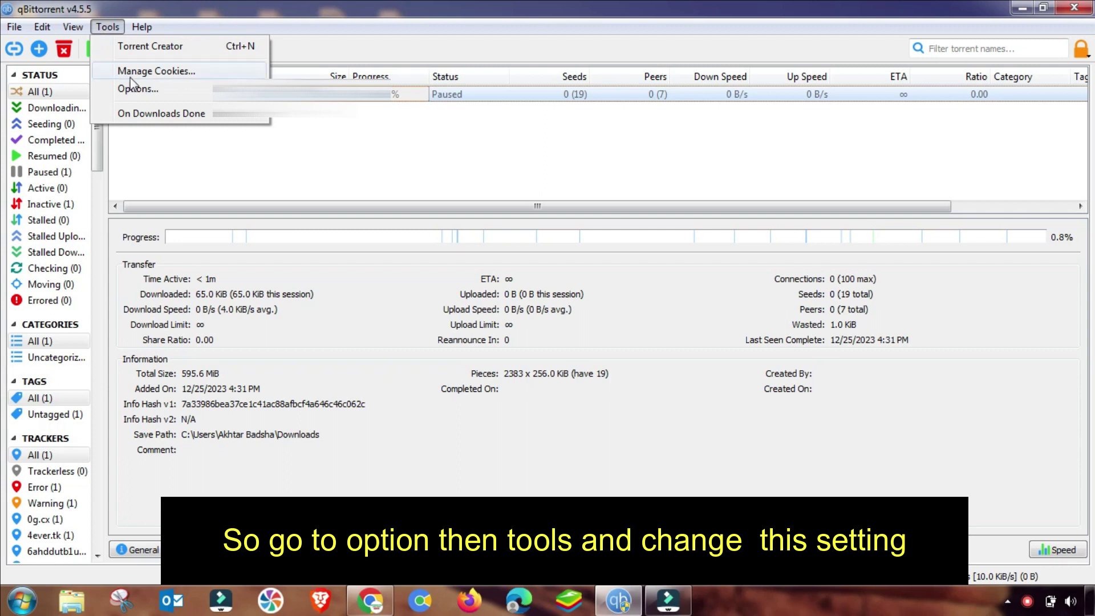
left_click(151, 92)
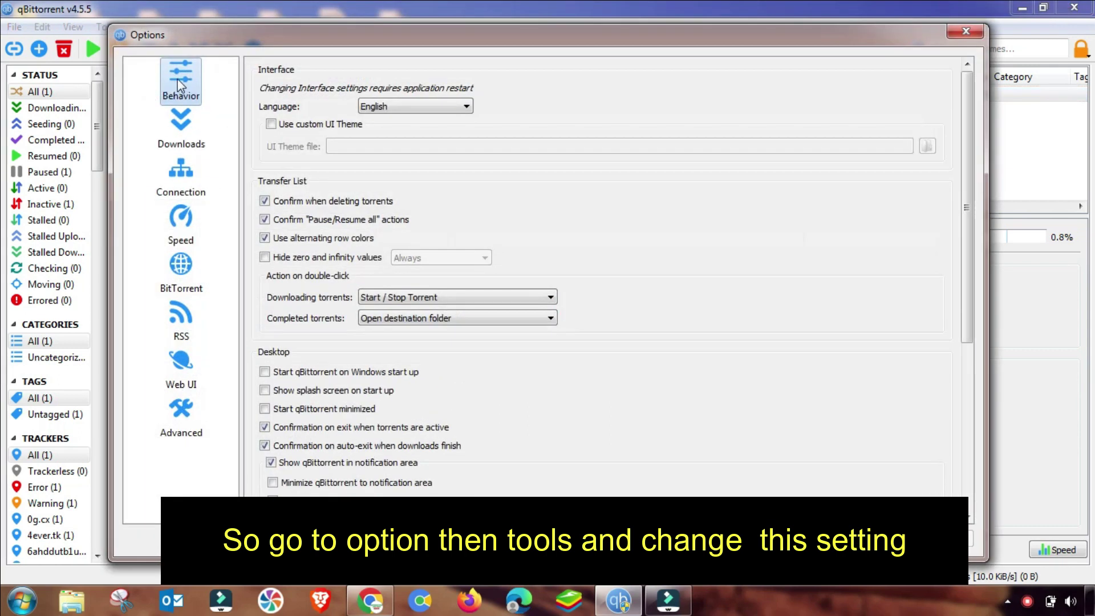
left_click(181, 130)
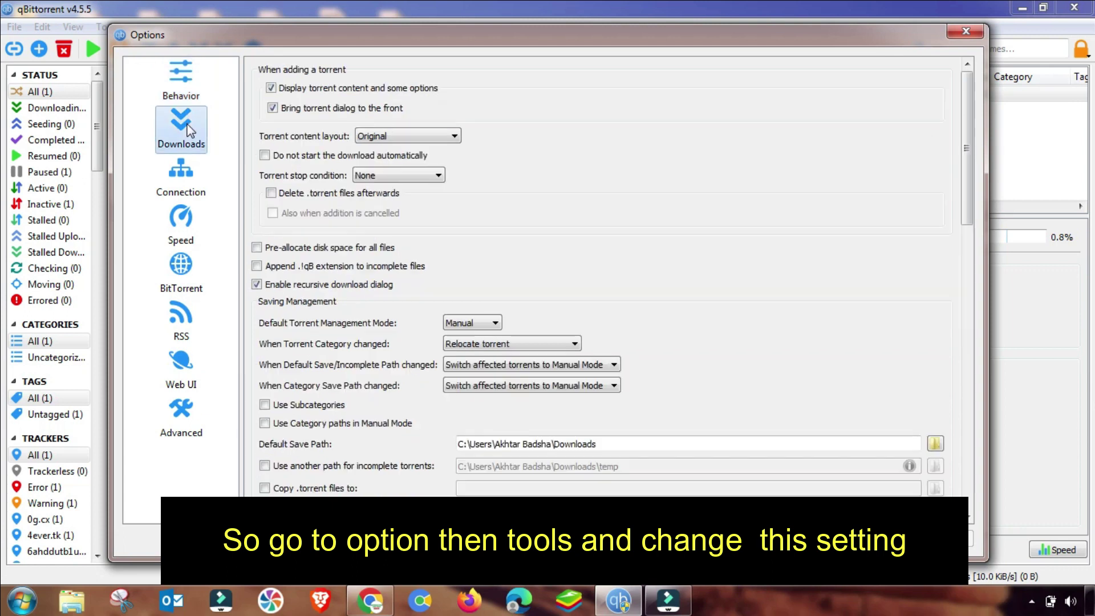
left_click(189, 185)
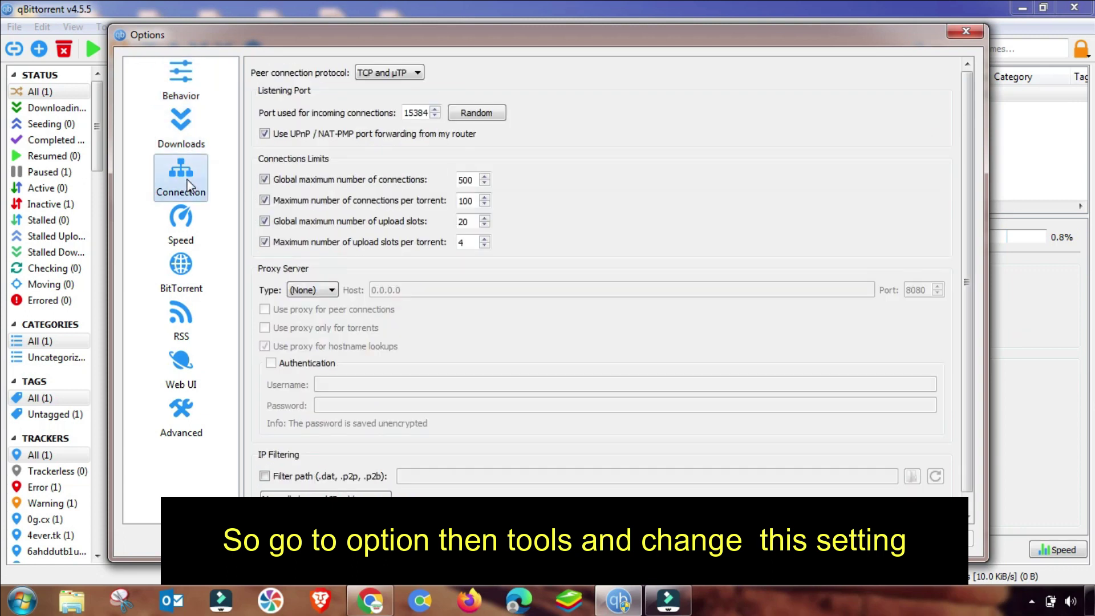
left_click(178, 228)
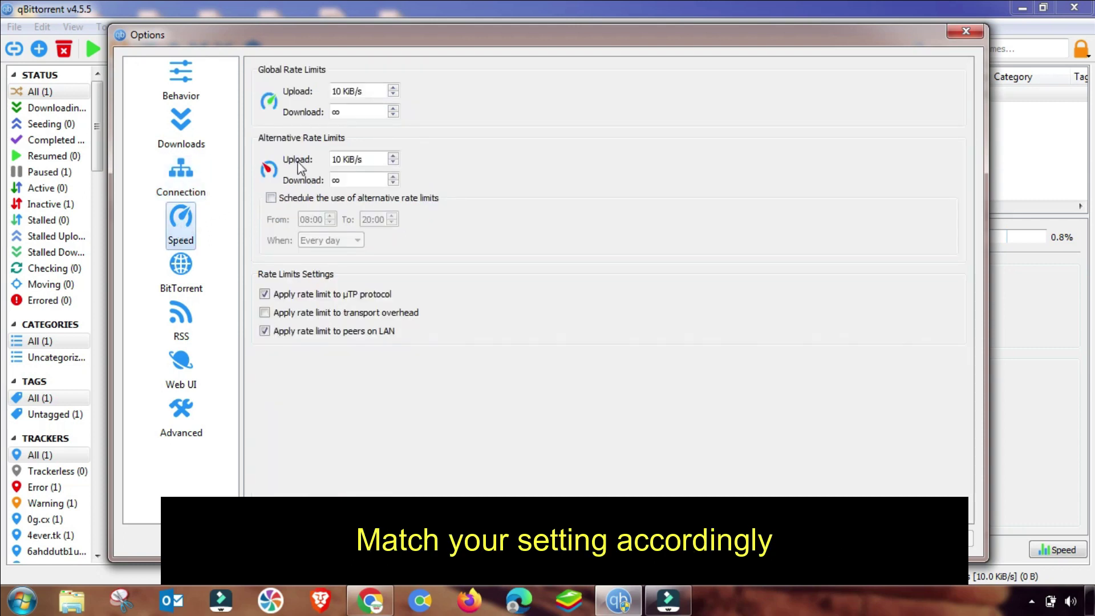
left_click(184, 285)
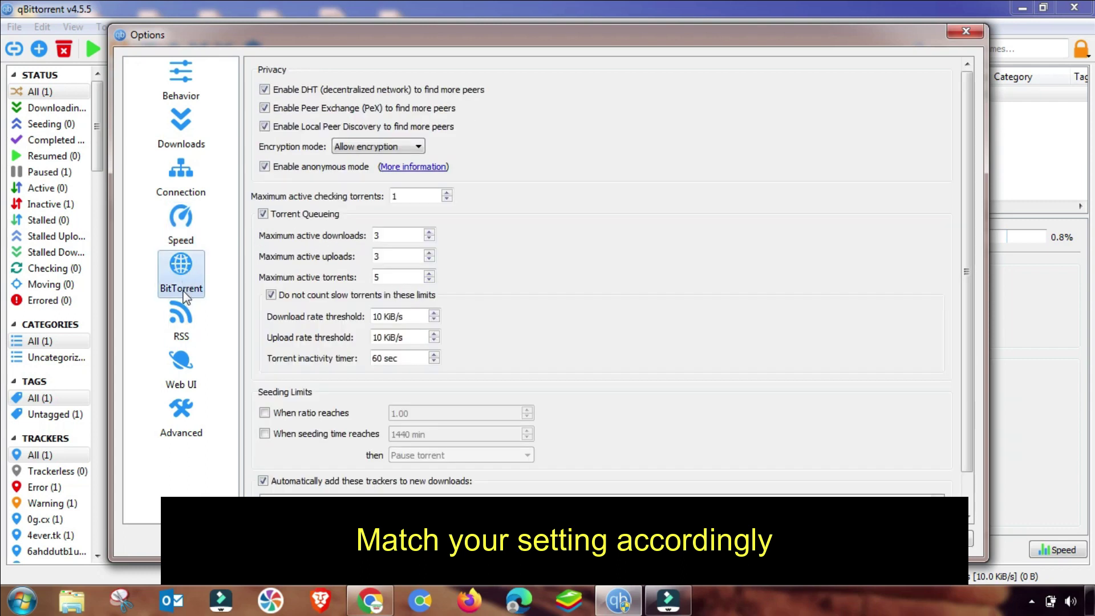
left_click(178, 319)
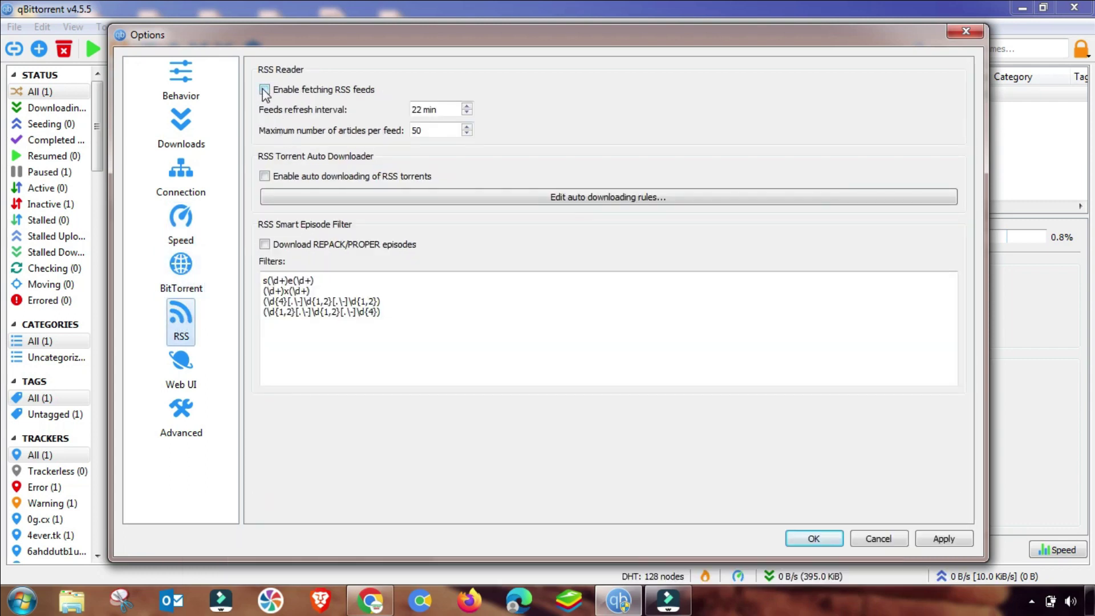
left_click(264, 91)
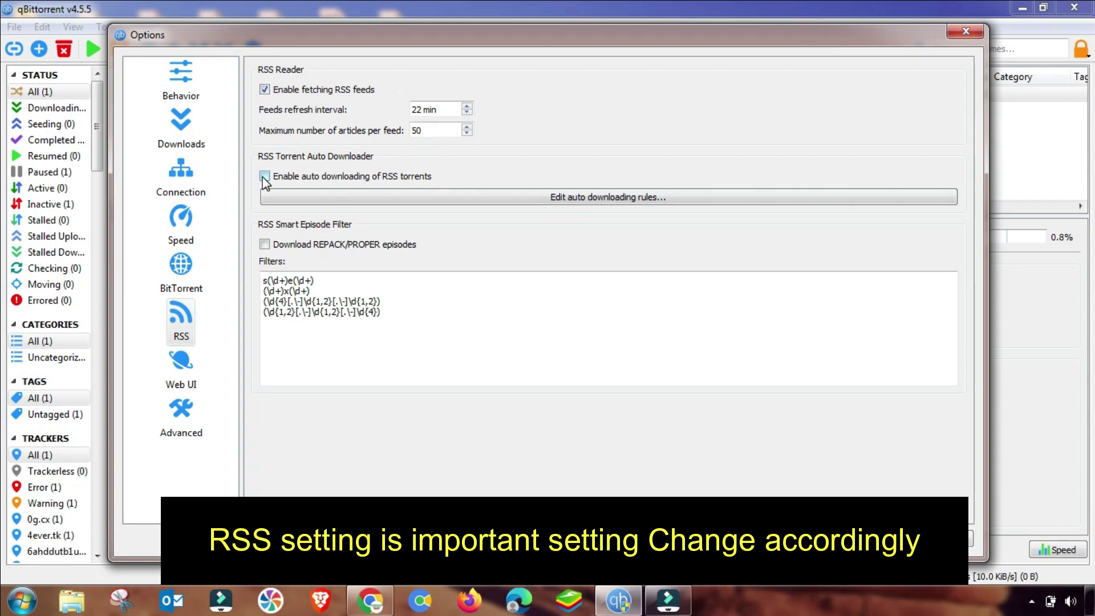
left_click(264, 176)
- In Advanced settings, enable peer host name and country resolving, tag-removal confirmation, reannouncing and tracker favicons
left_click(188, 417)
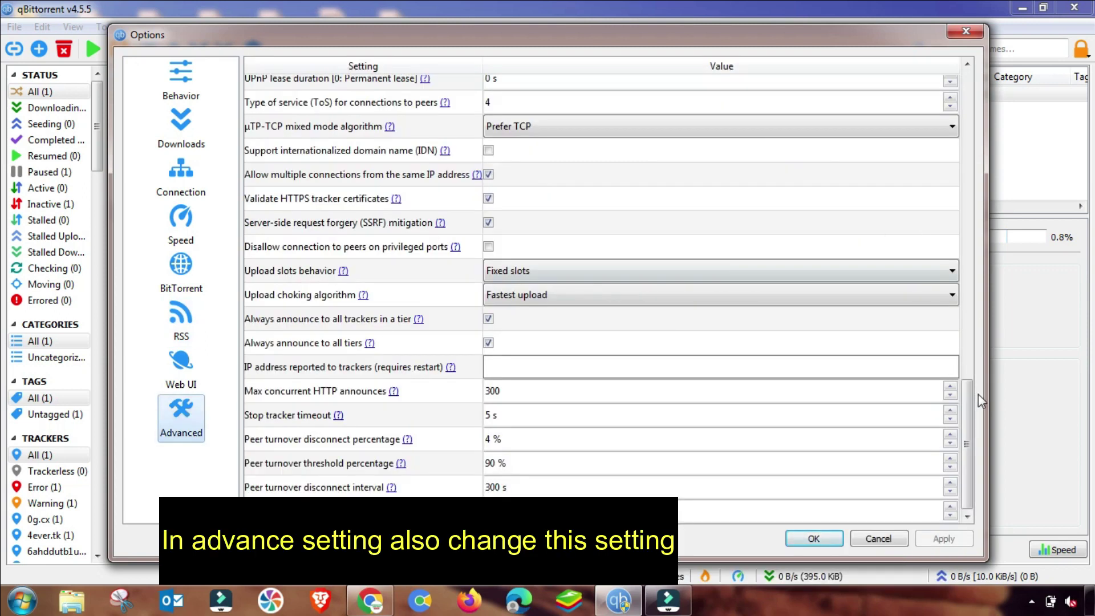
left_click_drag(969, 401, 965, 94)
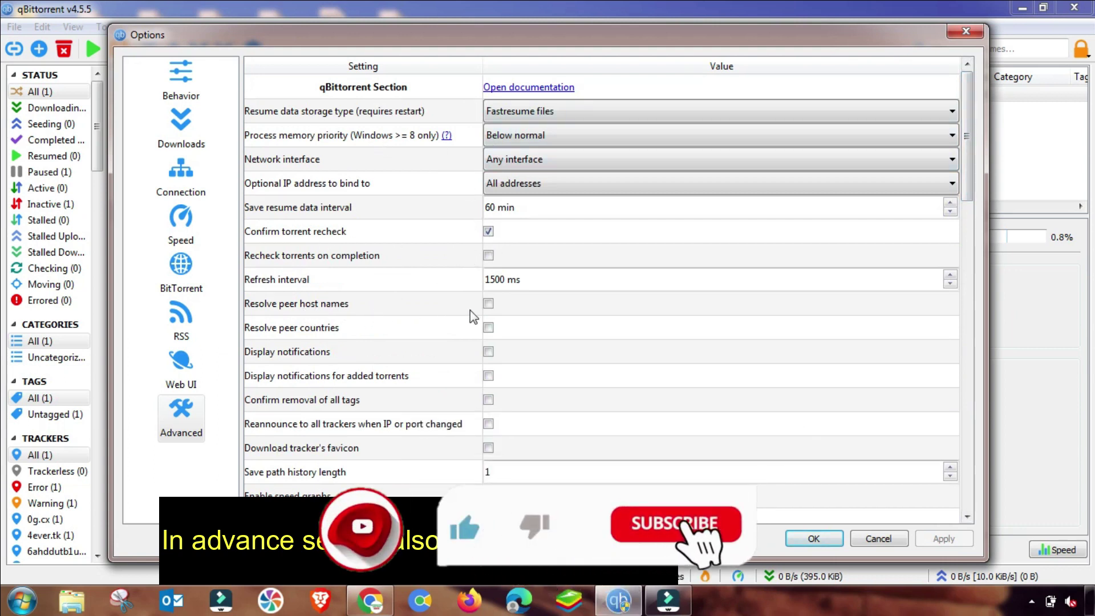
left_click(488, 303)
left_click(488, 327)
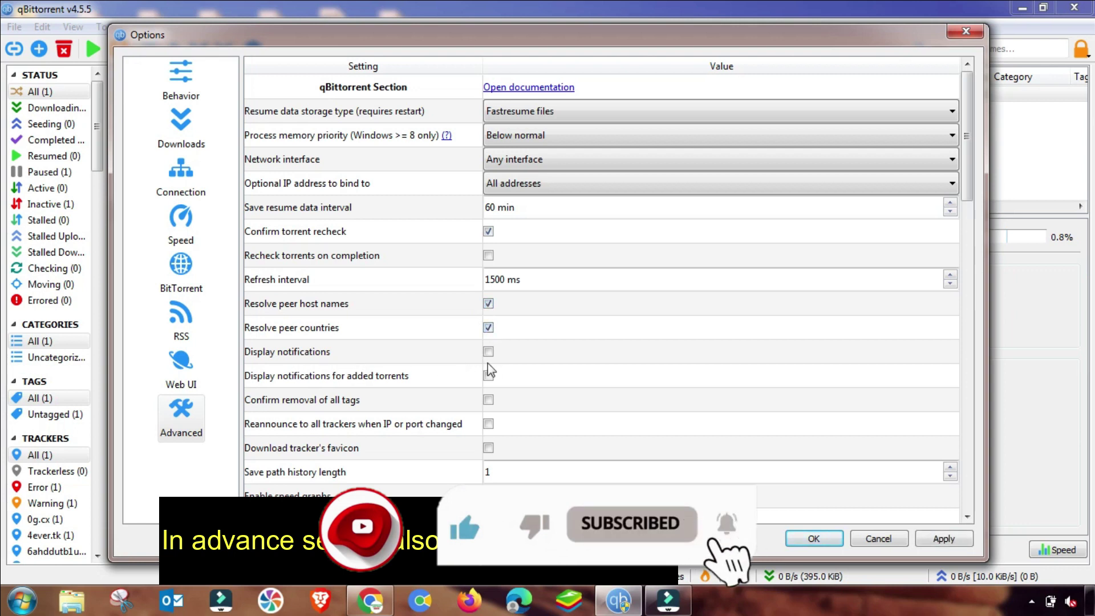
left_click(488, 400)
scroll(489, 406, "down", 1)
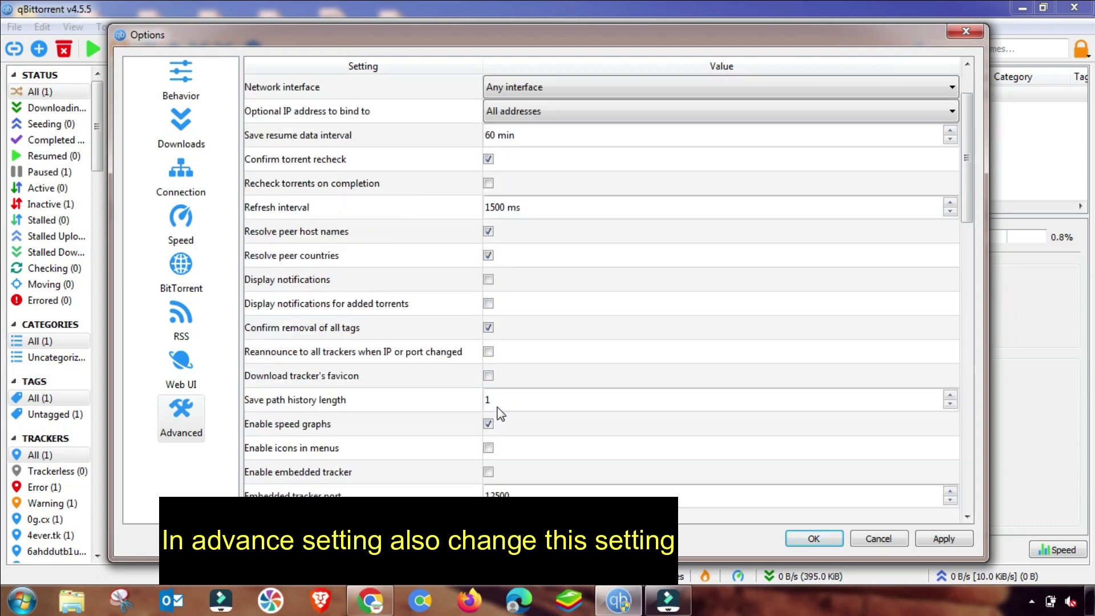
left_click(488, 352)
left_click(488, 376)
- Enable embedded-tracker port forwarding, disable coalesced reads and writes, then apply and save
scroll(513, 388, "down", 2)
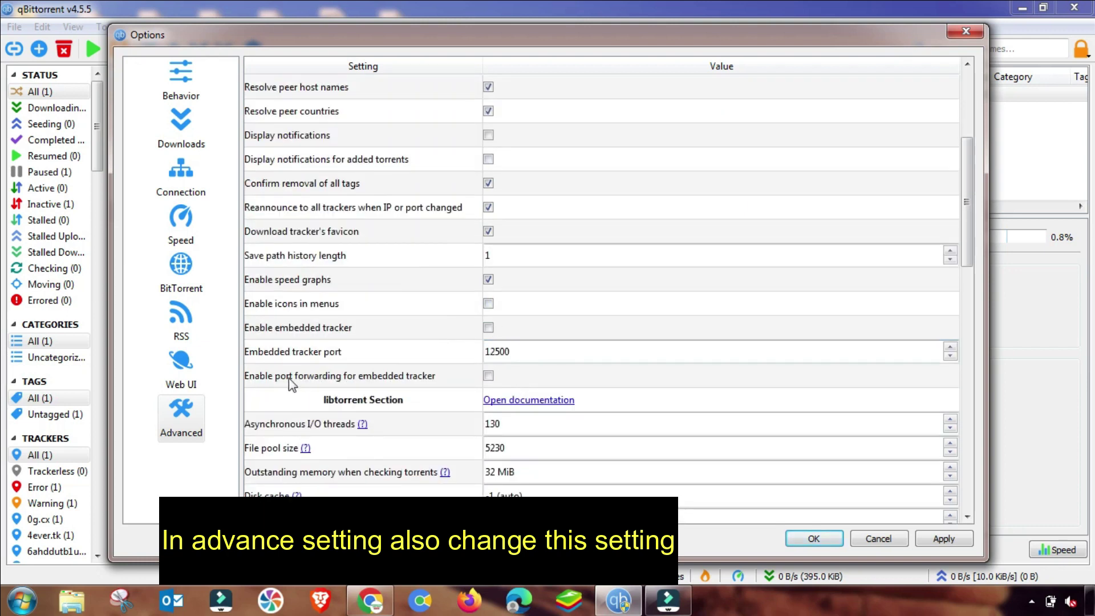
left_click(488, 376)
scroll(520, 383, "down", 4)
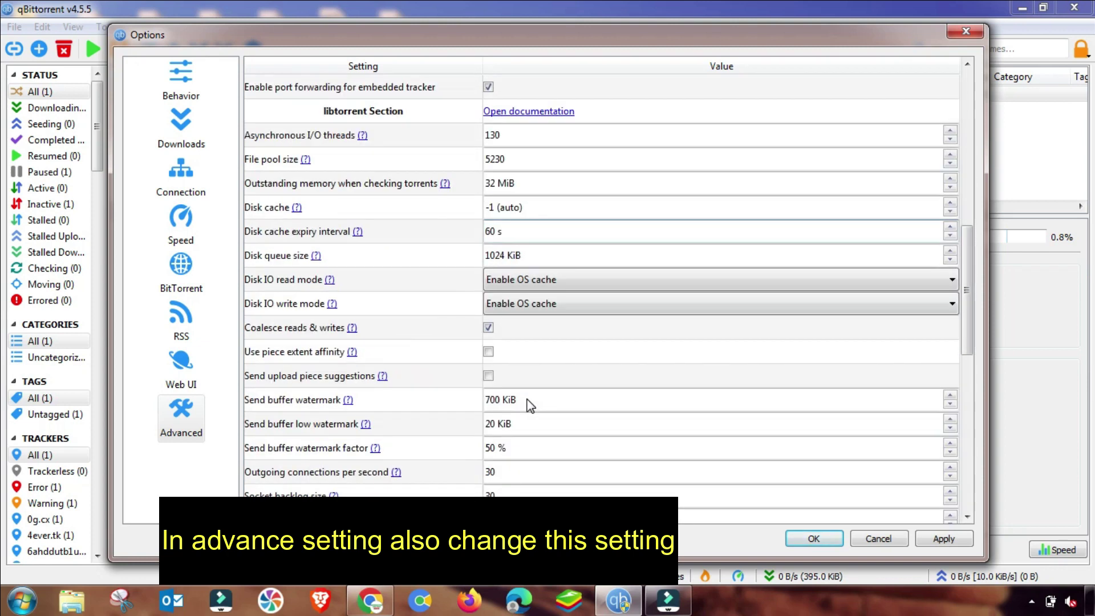
left_click(488, 328)
scroll(510, 359, "down", 5)
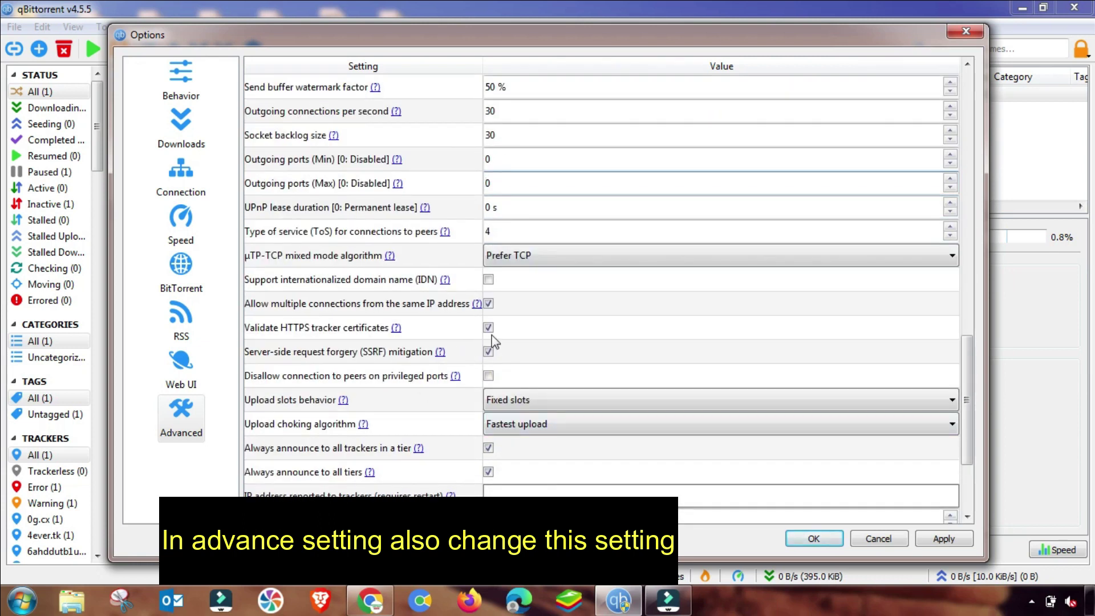
scroll(489, 378, "down", 2)
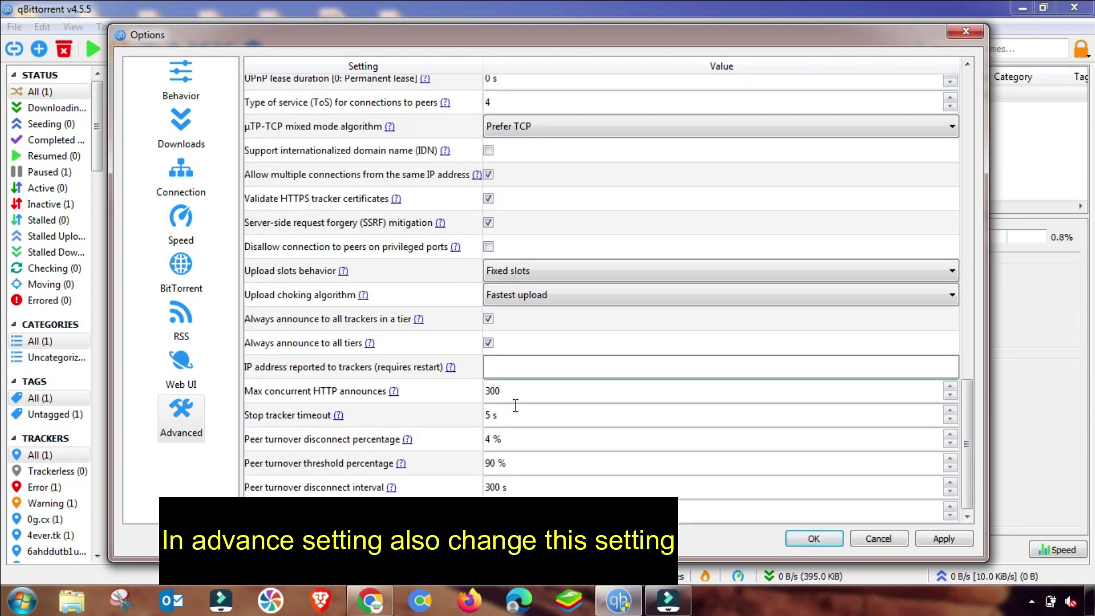
left_click(944, 539)
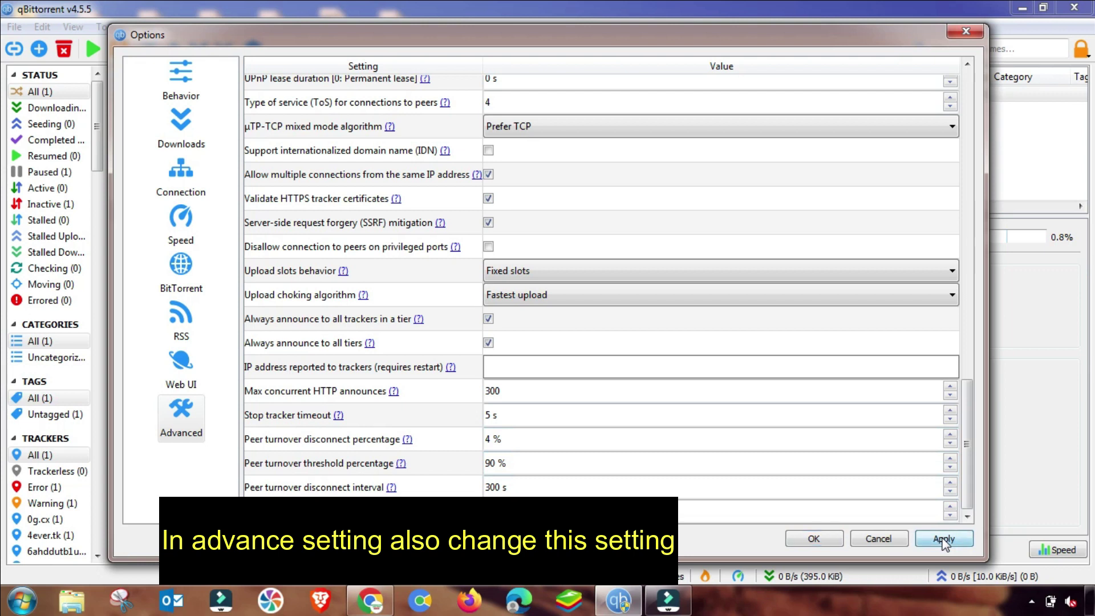
left_click(819, 539)
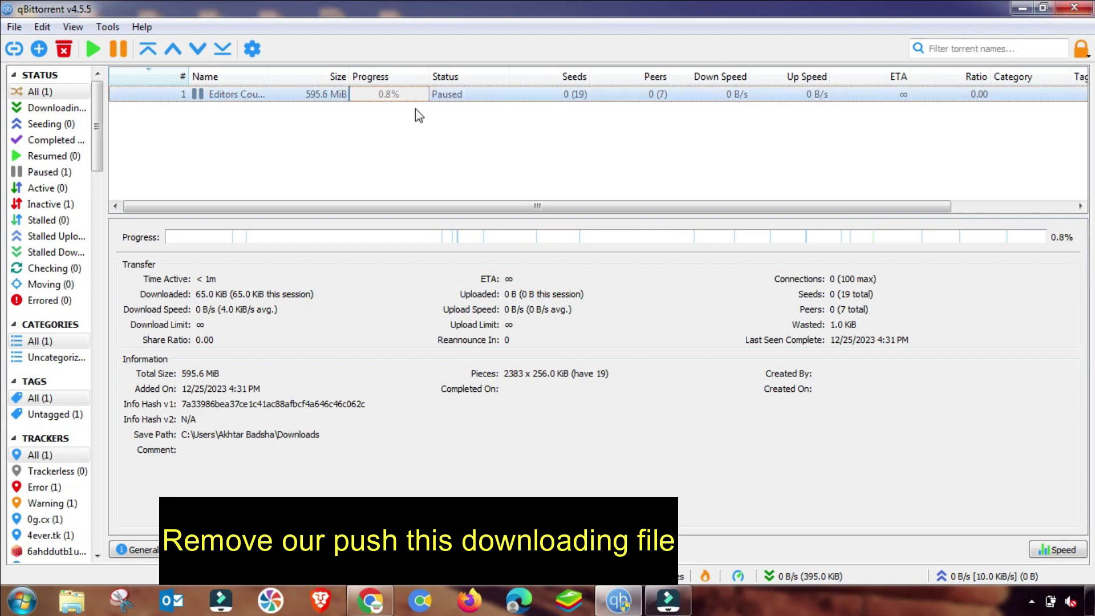
- Remove the paused course torrent, also permanently deleting its downloaded files from disk
right_click(308, 94)
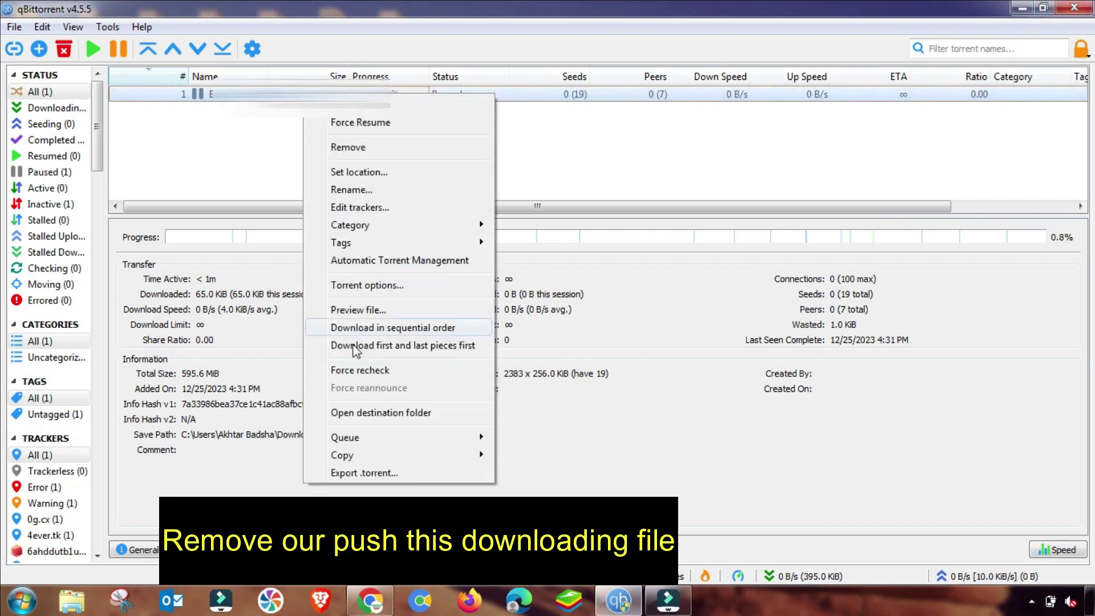
left_click(340, 150)
left_click(462, 310)
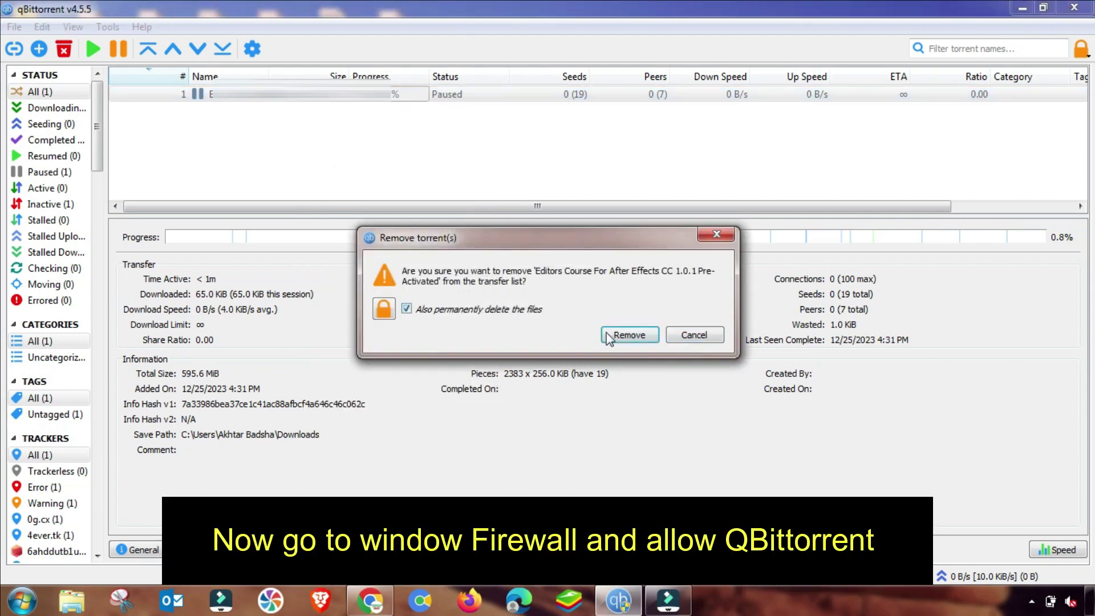
left_click(629, 335)
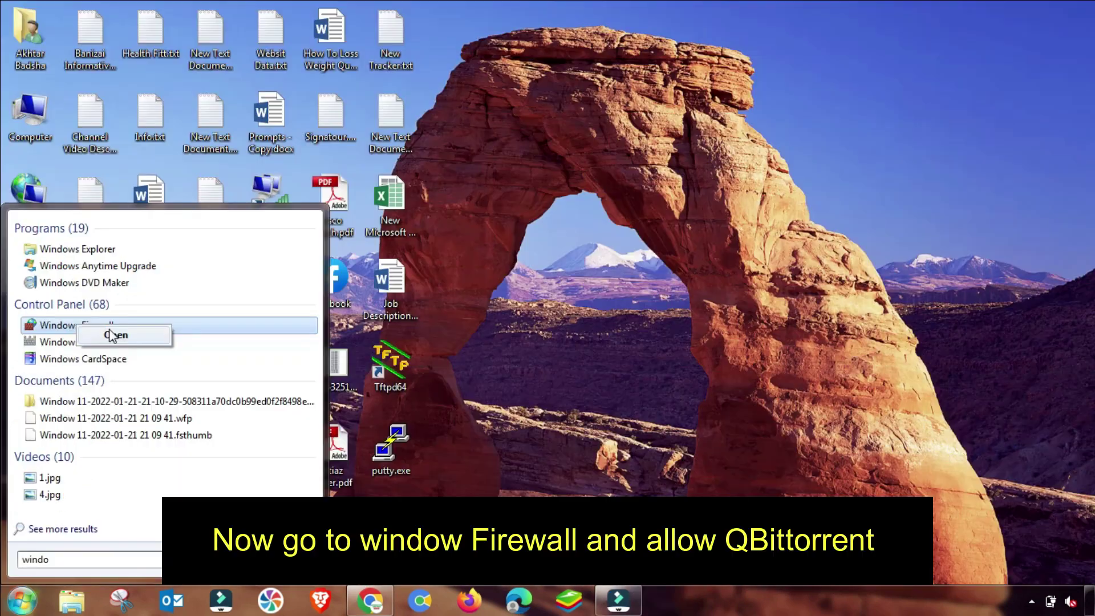
left_click(111, 325)
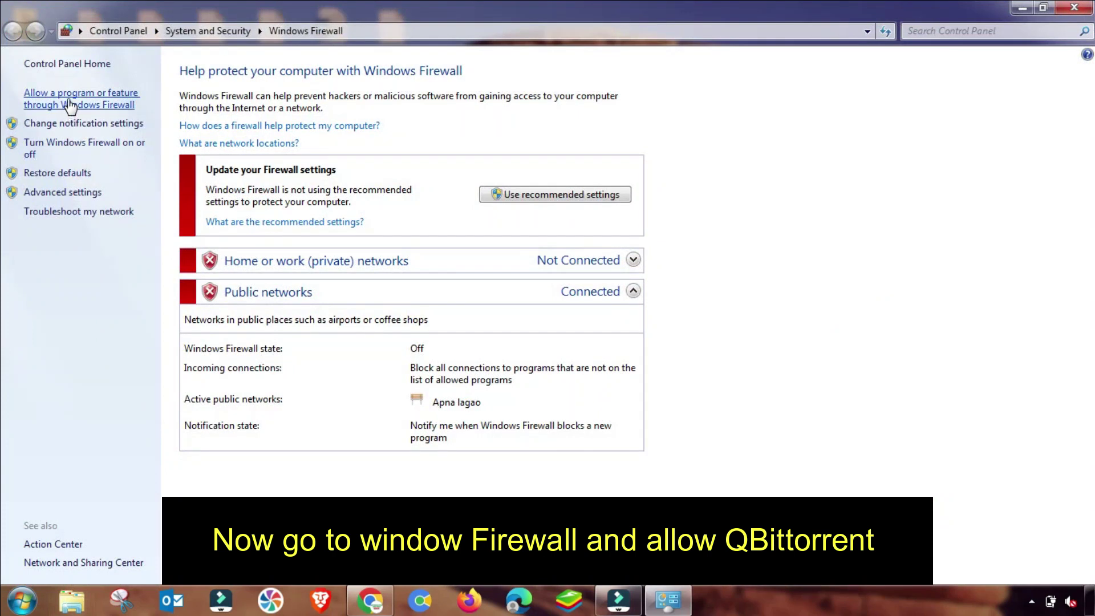
- Open the firewall's allowed programs list and unlock it for editing
left_click(70, 105)
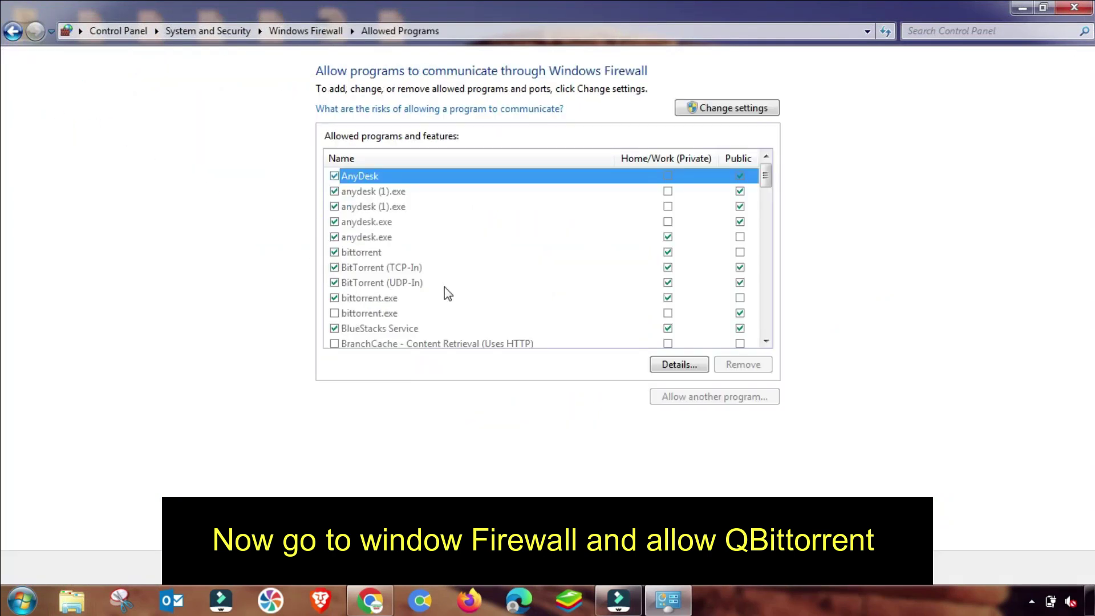
scroll(448, 294, "down", 8)
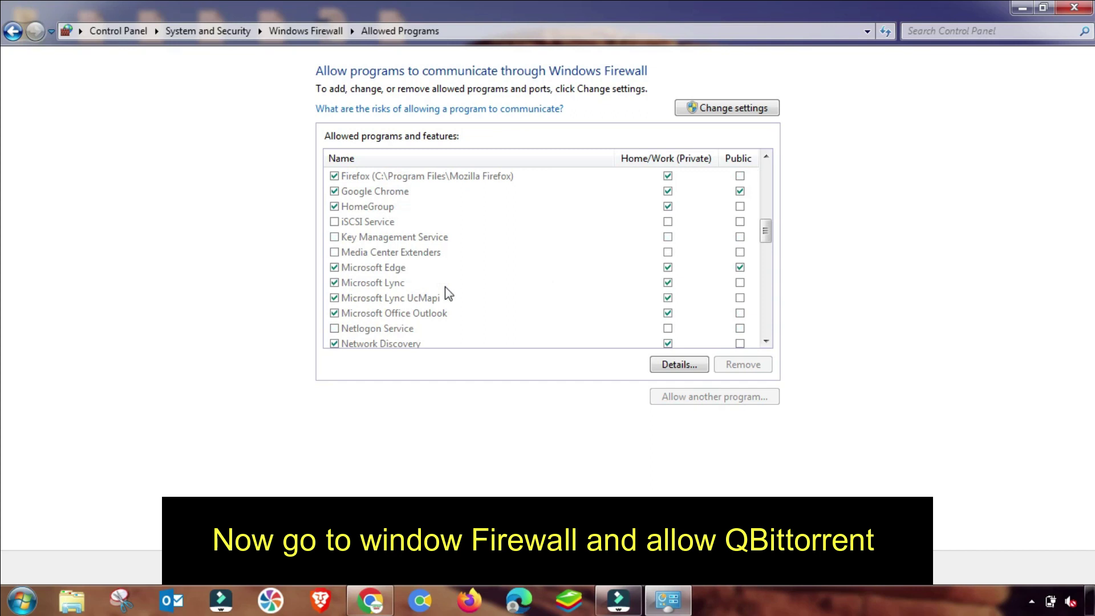
scroll(444, 286, "down", 4)
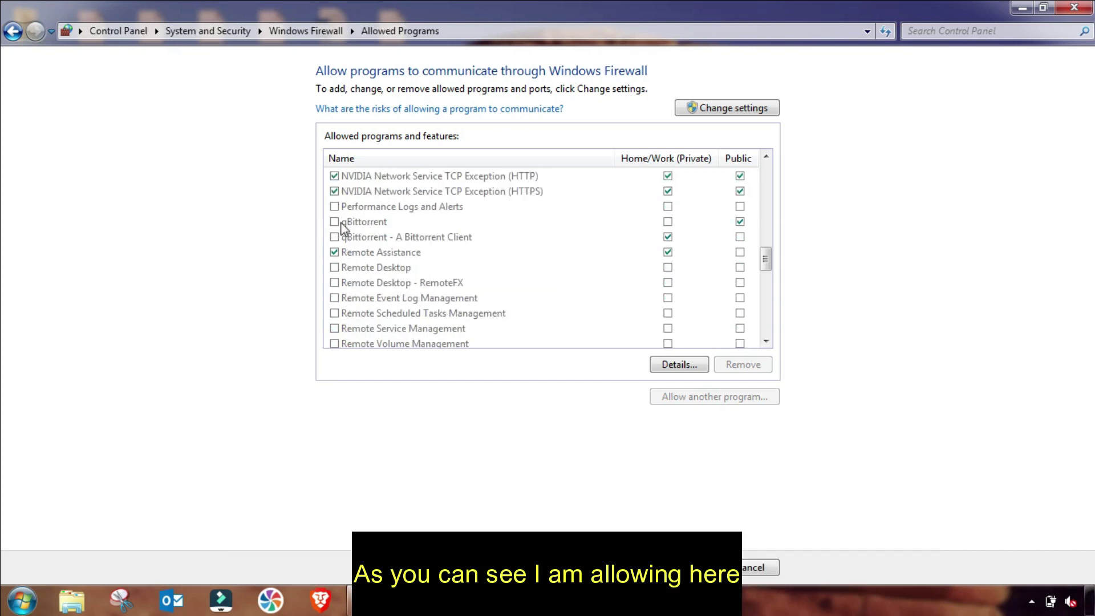
left_click(334, 224)
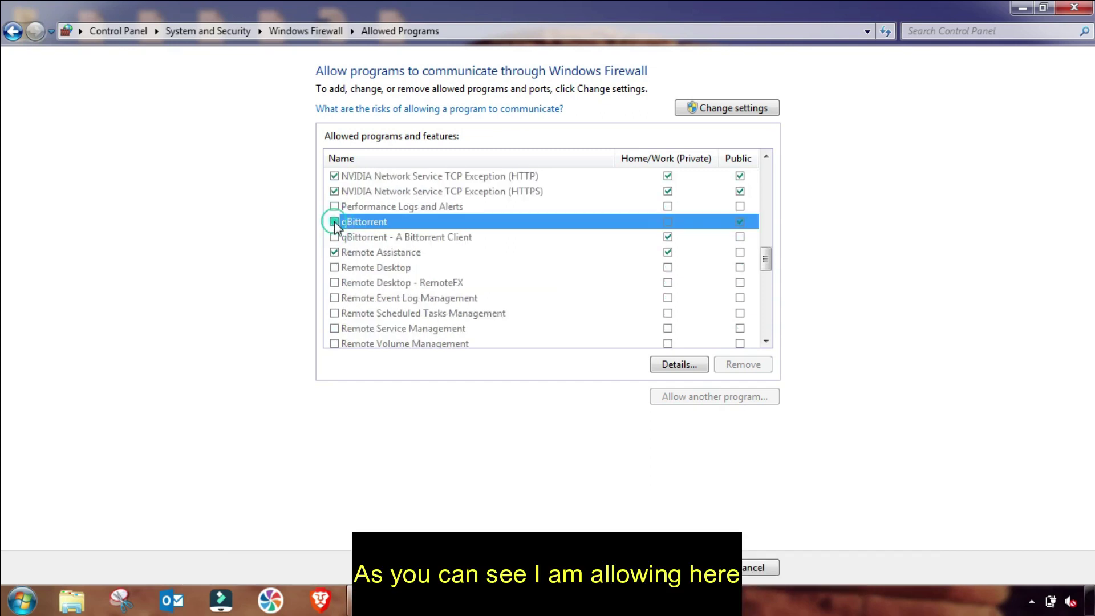
left_click(720, 113)
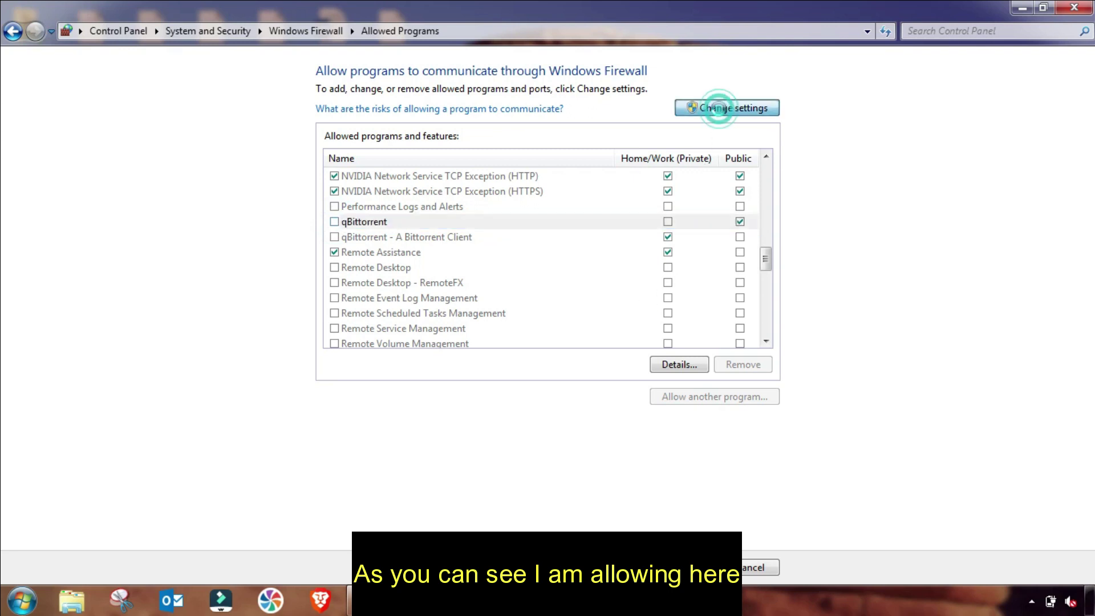
- Tick both qBittorrent entries for home/work and public networks
left_click(334, 237)
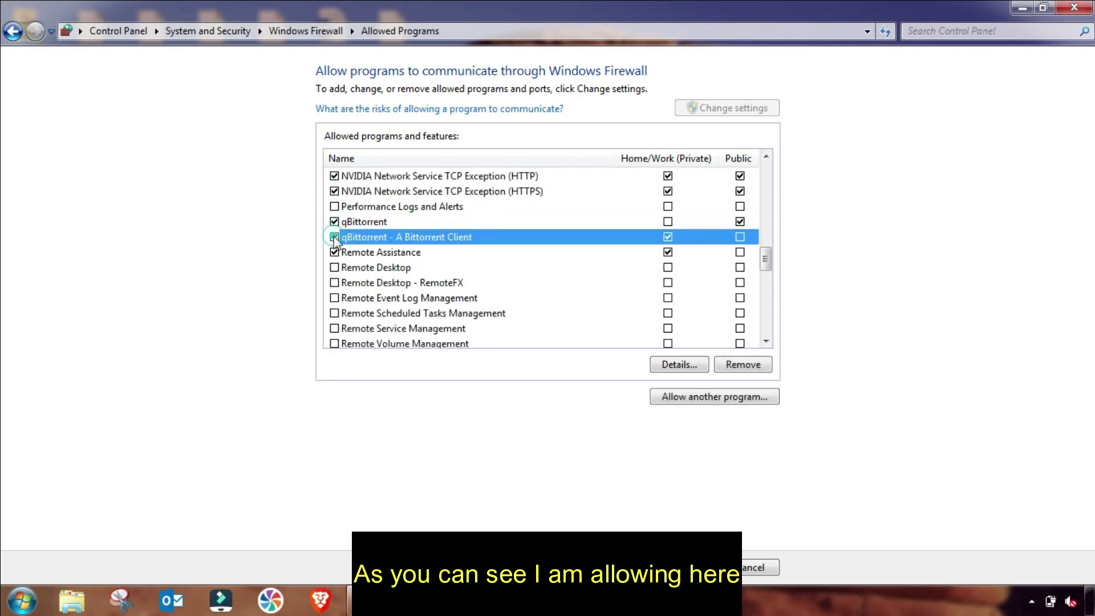
left_click(667, 222)
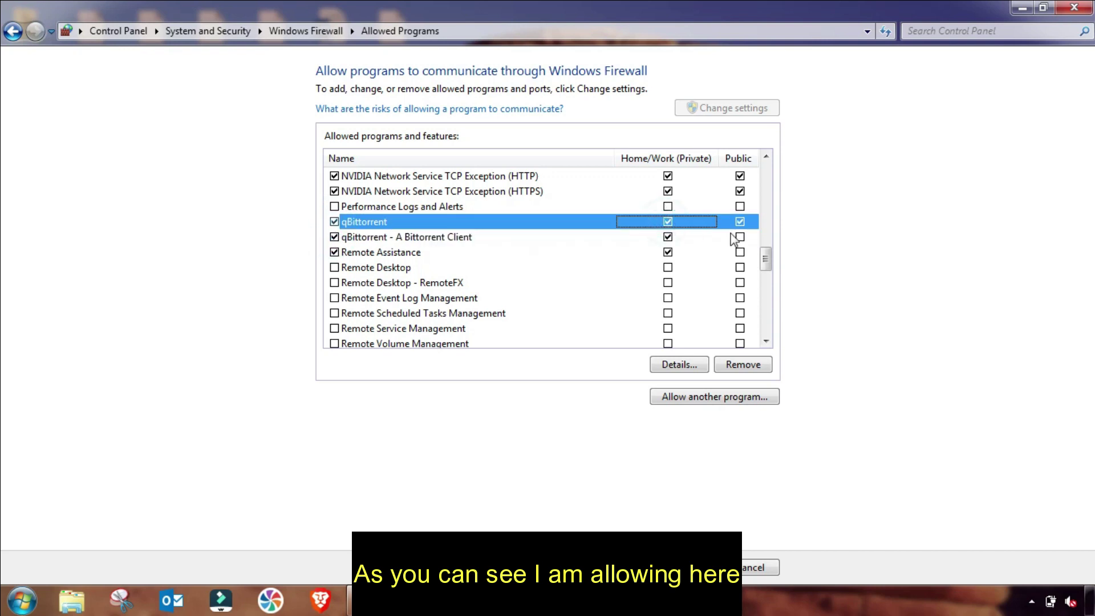
left_click(739, 237)
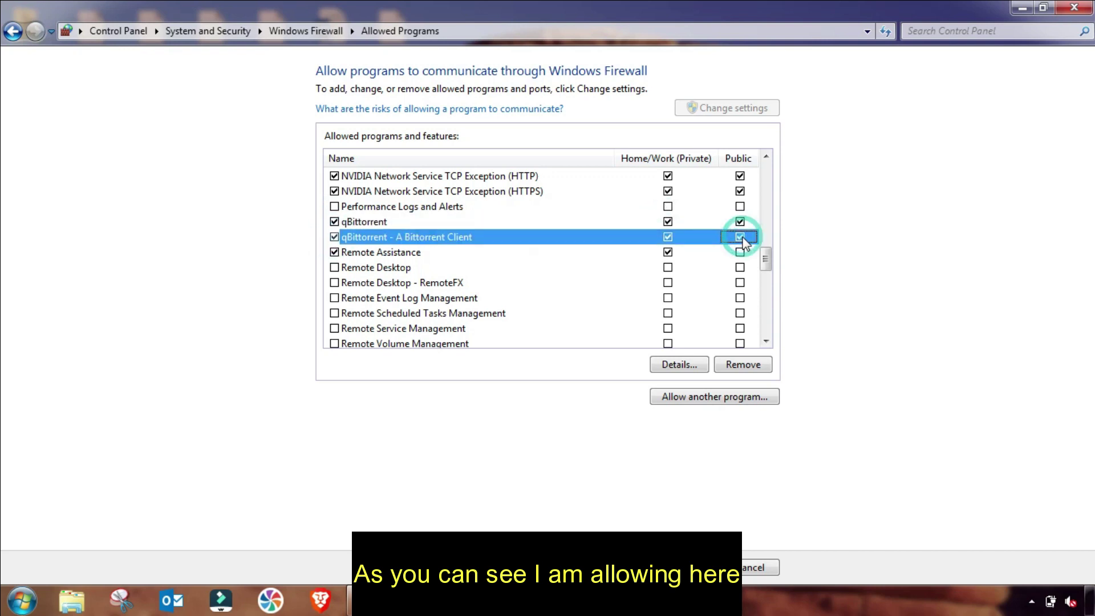
left_click(394, 223)
left_click(385, 240)
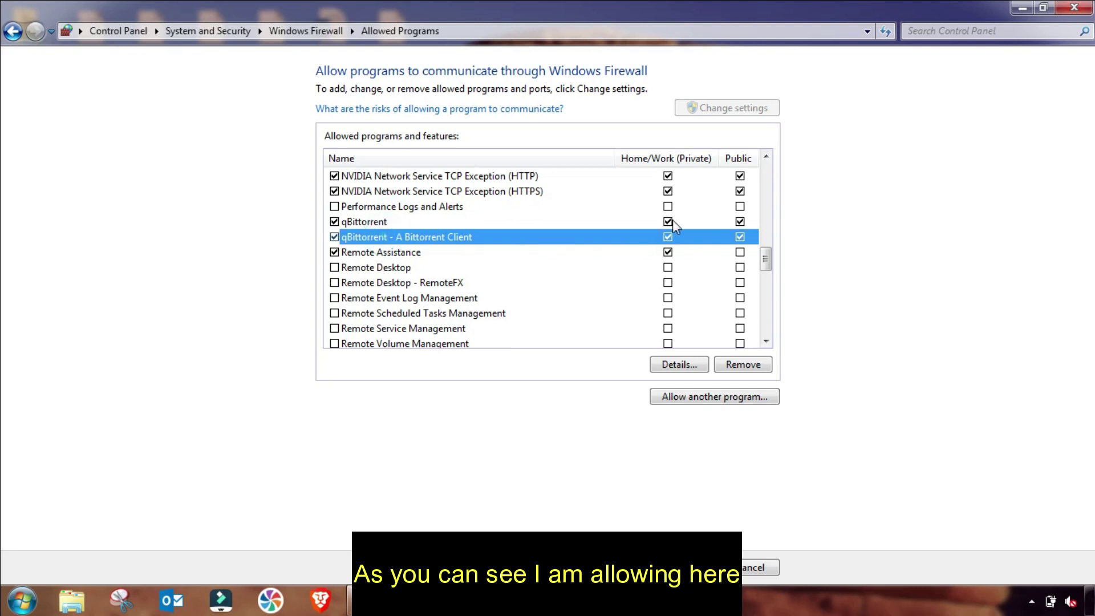
left_click(703, 223)
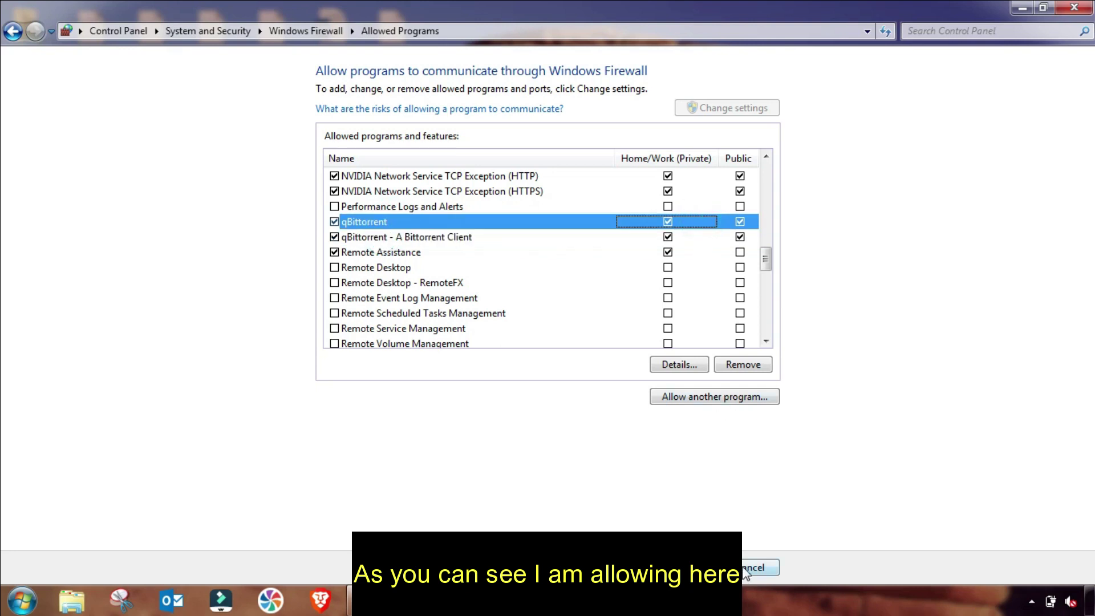
key("alt+Left")
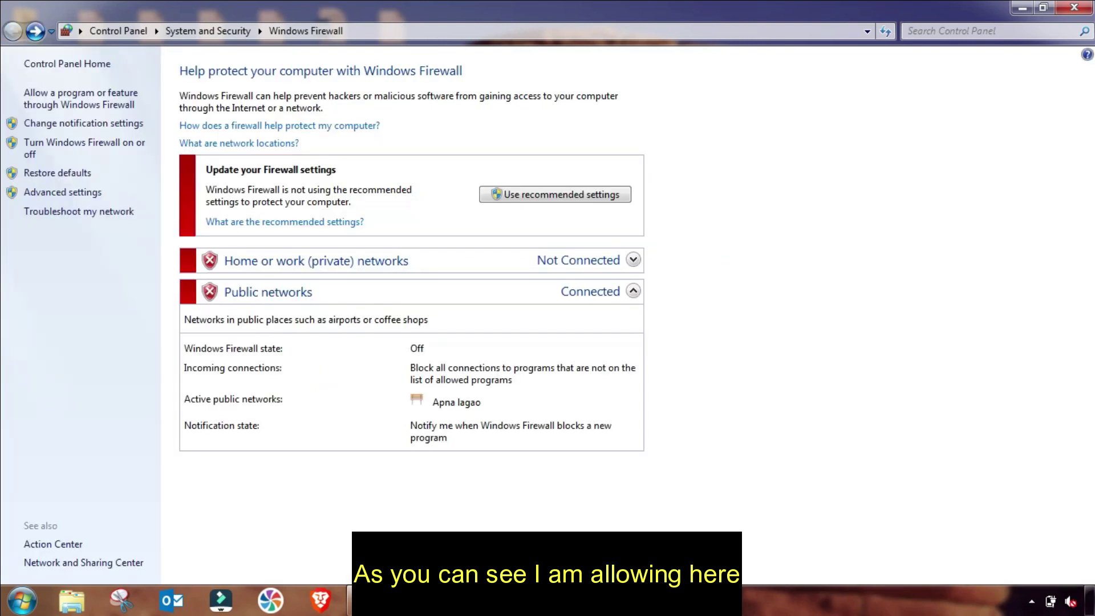
- Close Control Panel and relaunch qBittorrent from the Start menu
left_click(1066, 9)
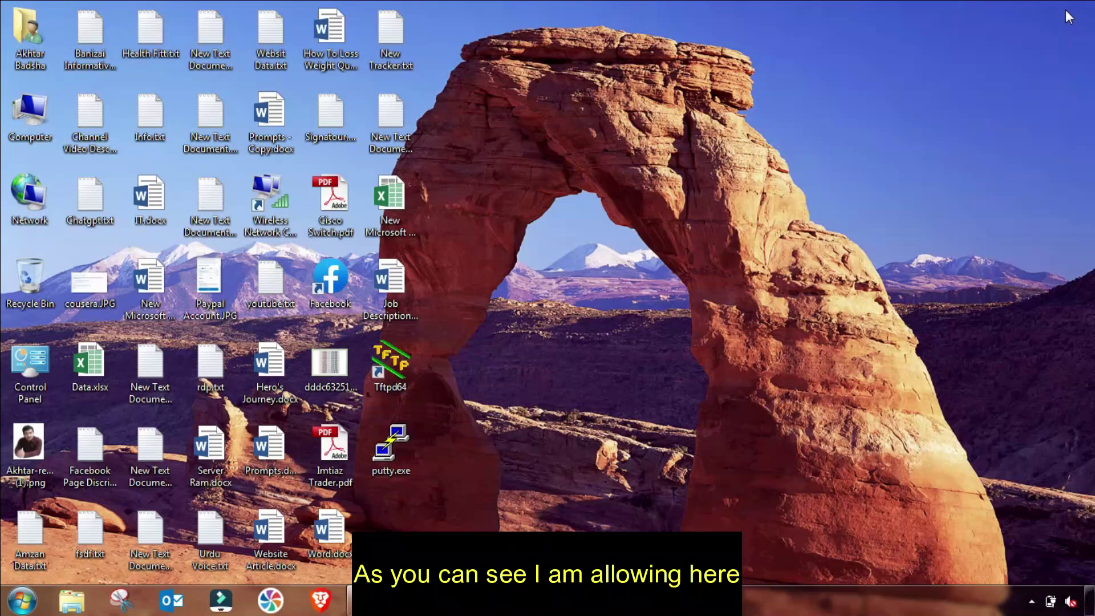
left_click(23, 600)
right_click(60, 378)
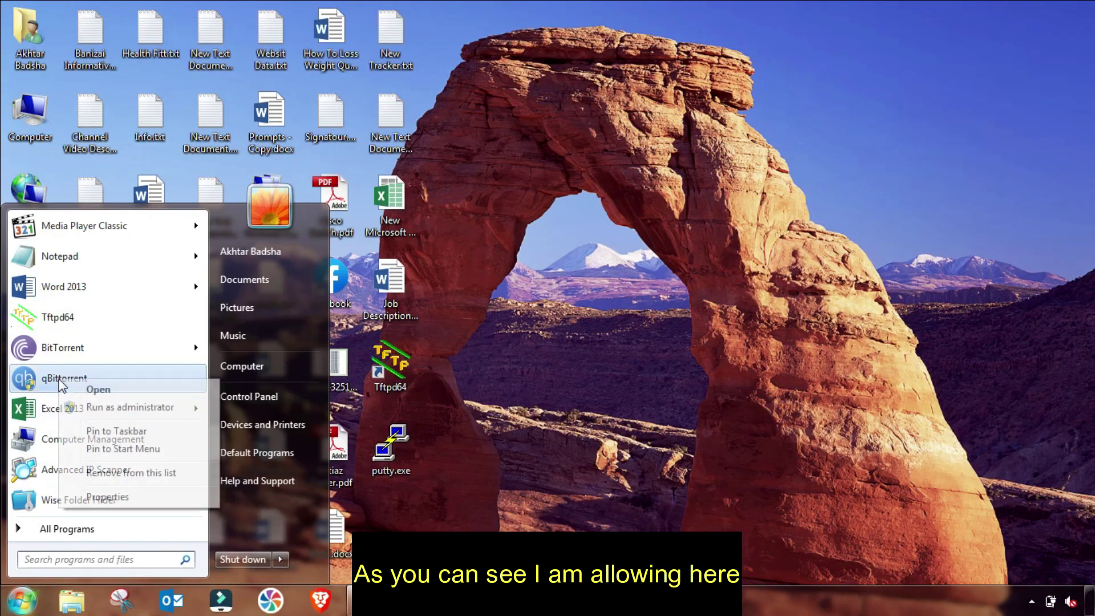
left_click(117, 407)
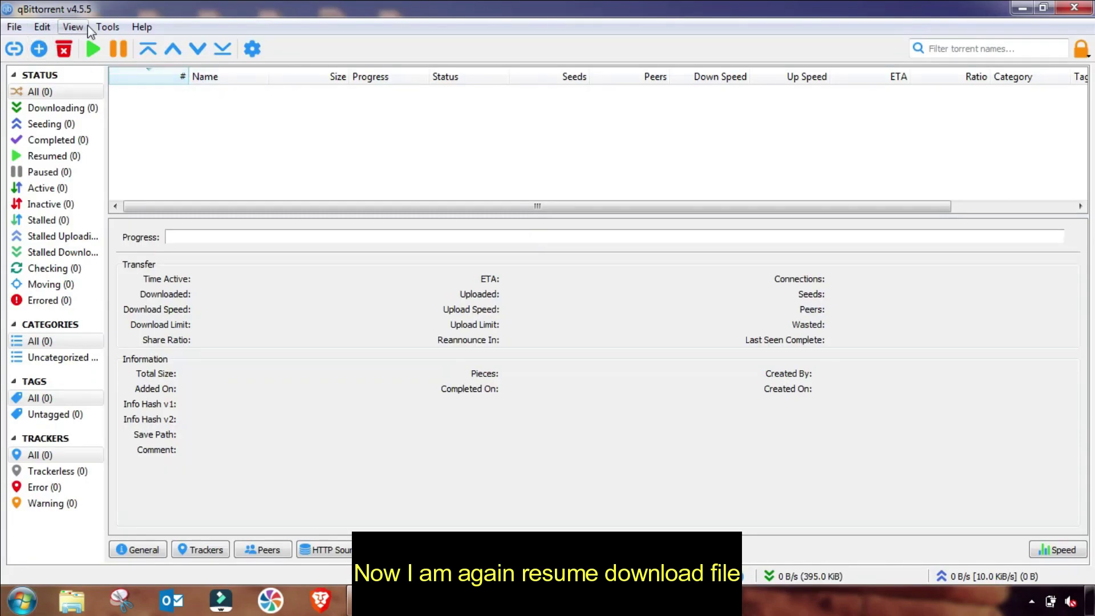
- Re-add the course .torrent file so it starts downloading
left_click(40, 50)
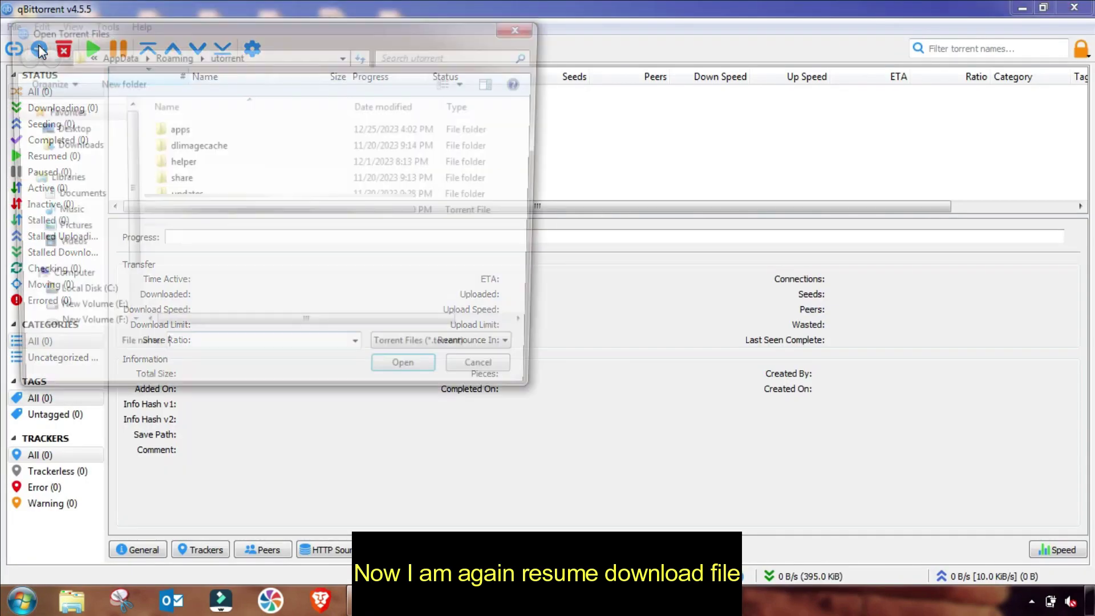
left_click(286, 213)
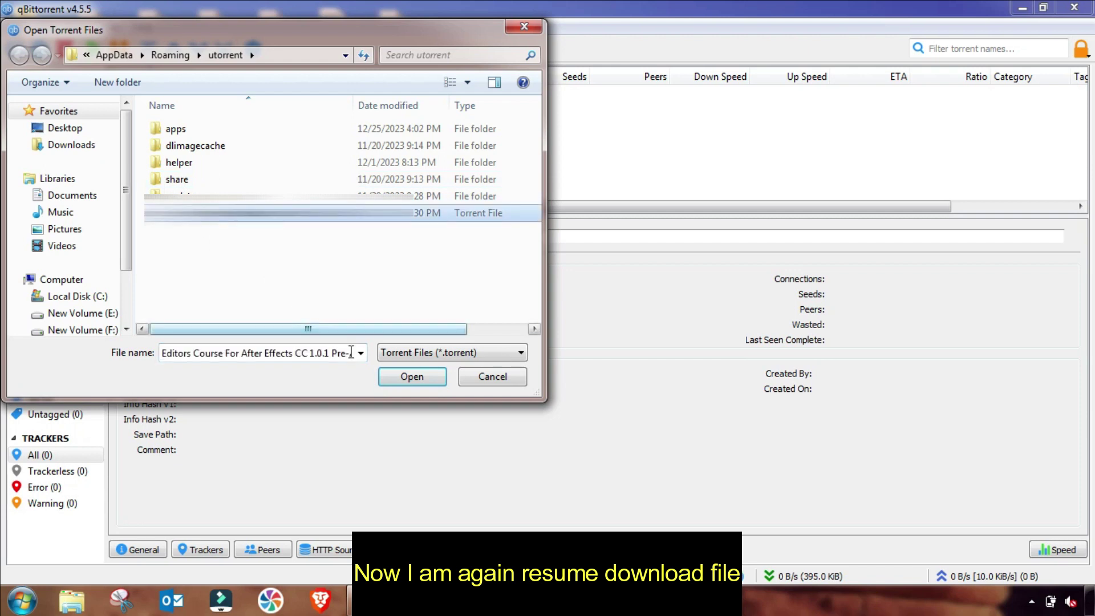
left_click(394, 372)
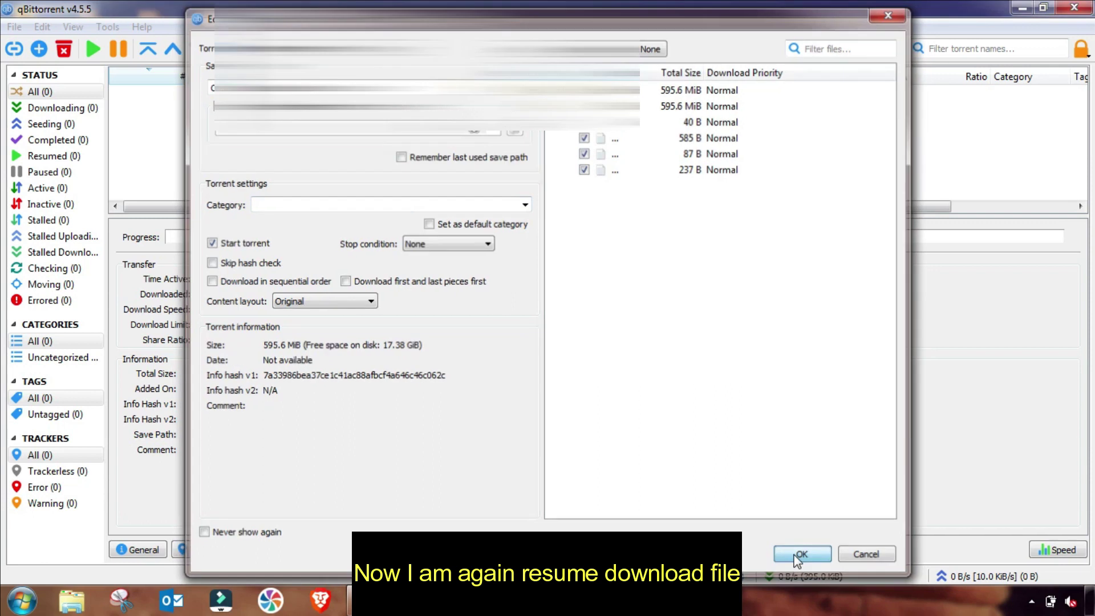
left_click(801, 554)
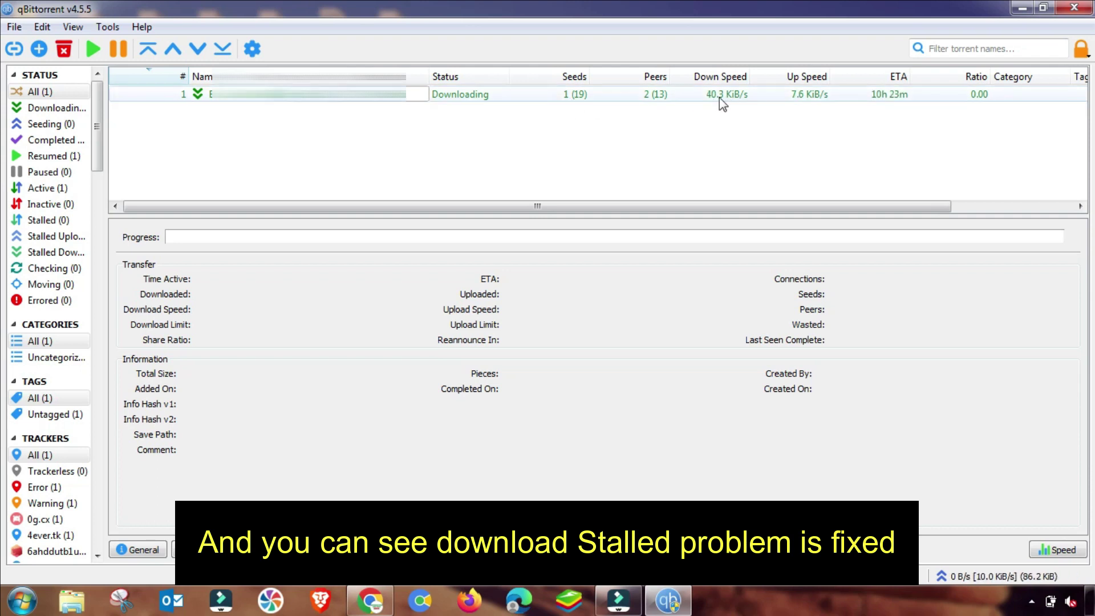
- Select the re-added course torrent to see its speed, progress and ETA in the General panel
left_click(445, 95)
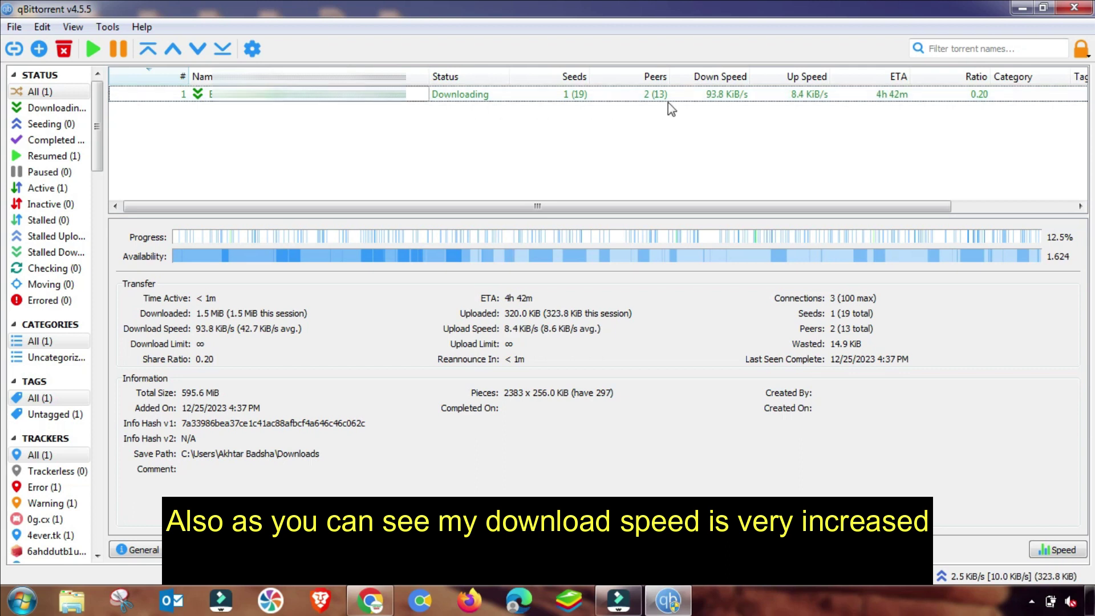